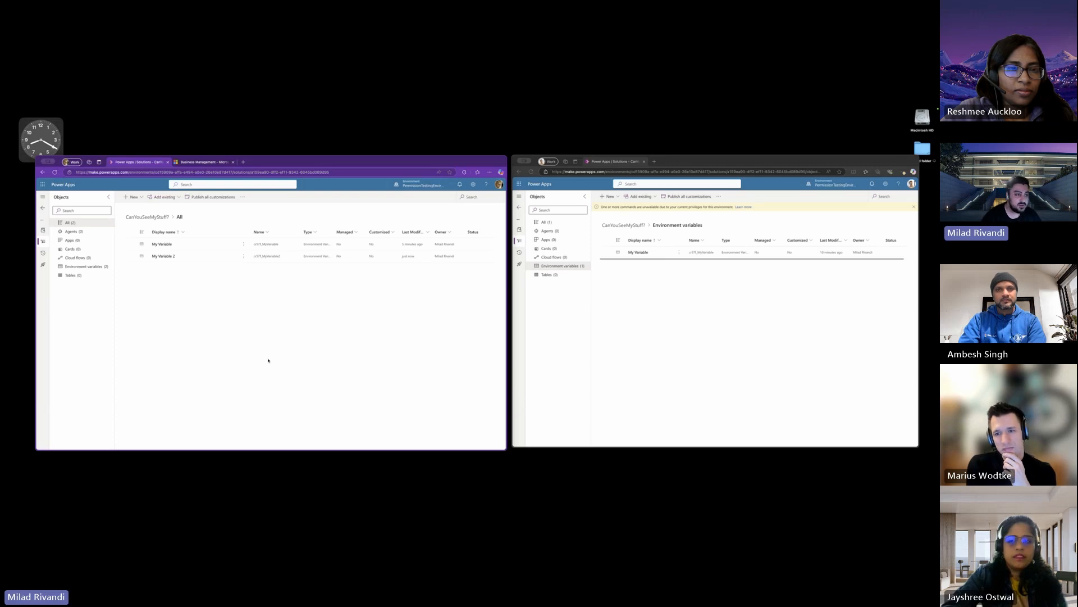
pyautogui.click(701, 332)
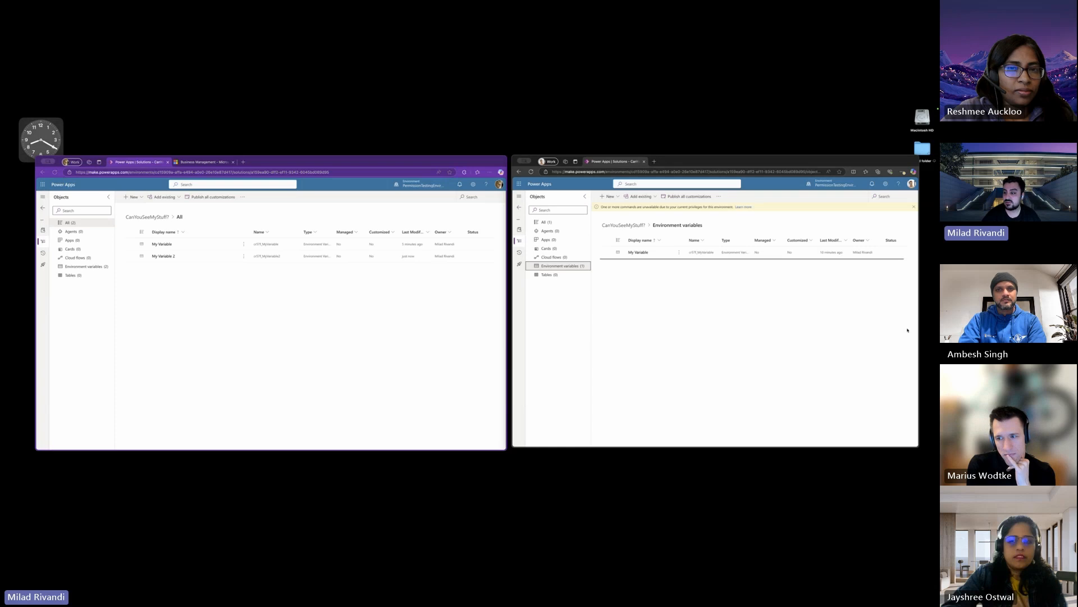
pyautogui.click(481, 331)
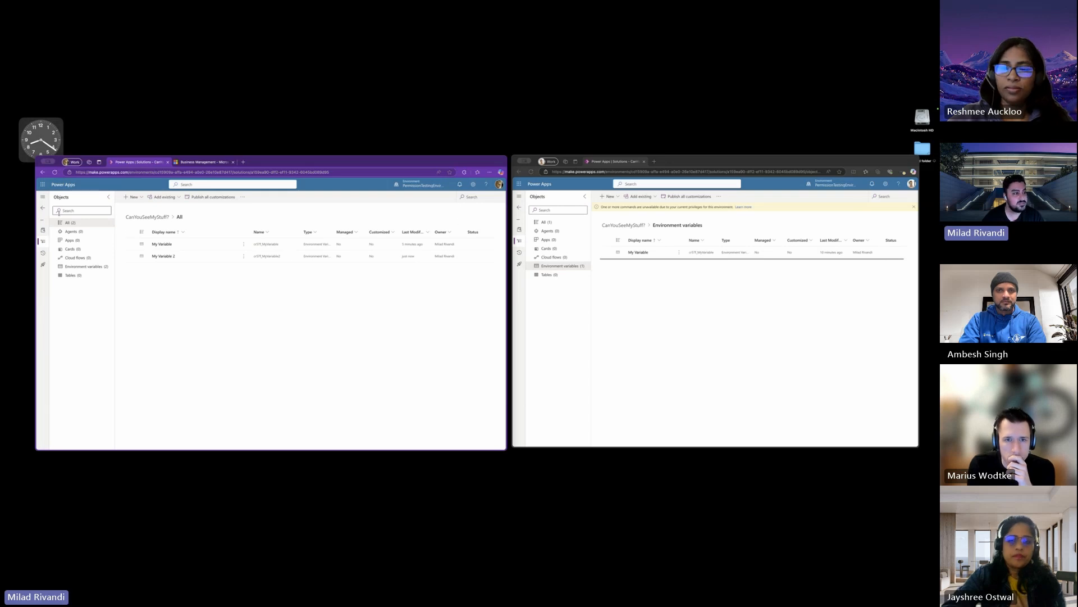
# Open the environment's advanced settings and launch Advanced Find from there.
pyautogui.click(473, 184)
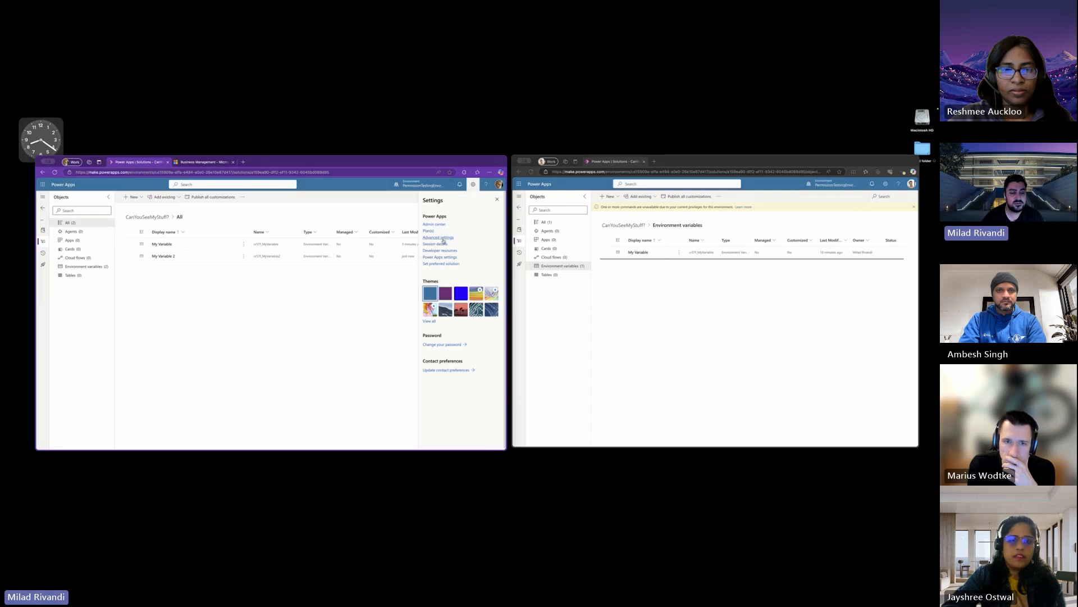
pyautogui.click(442, 238)
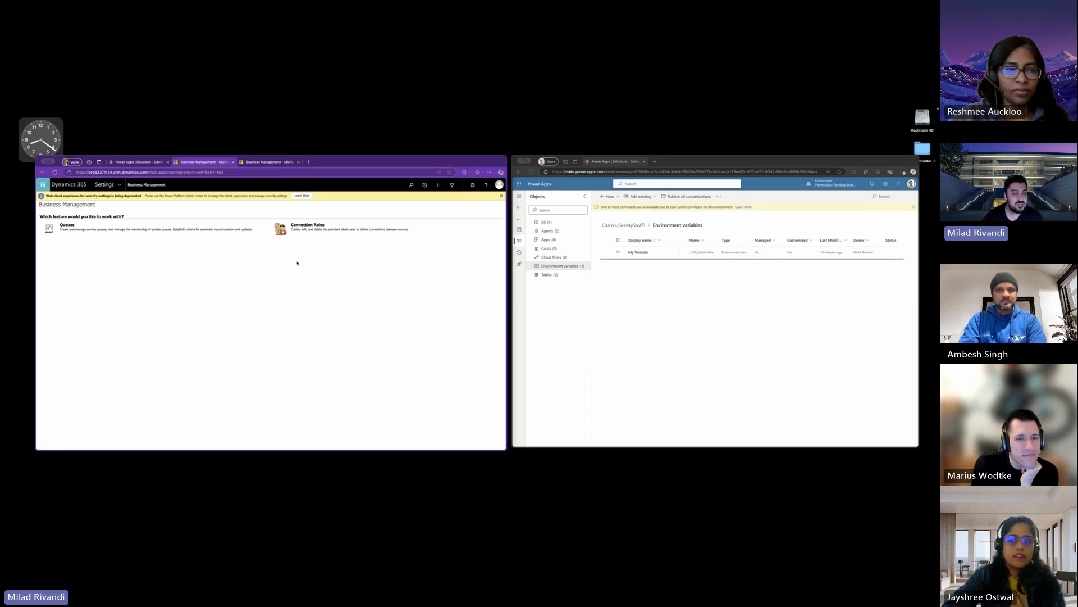
pyautogui.click(453, 186)
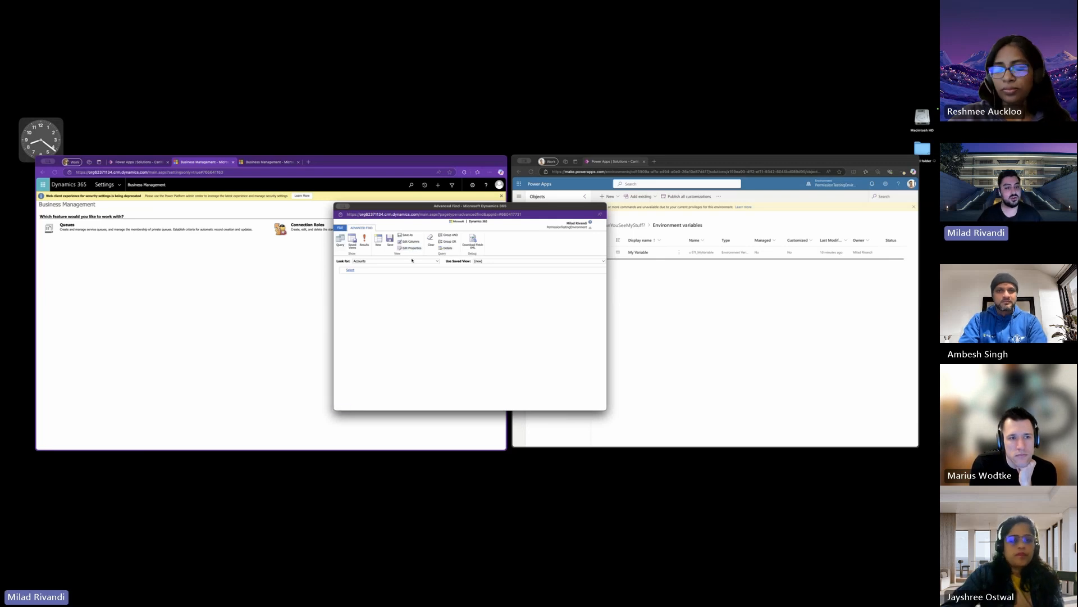
# Run an unfiltered Advanced Find query on the Environment Variable Definitions table.
pyautogui.click(411, 260)
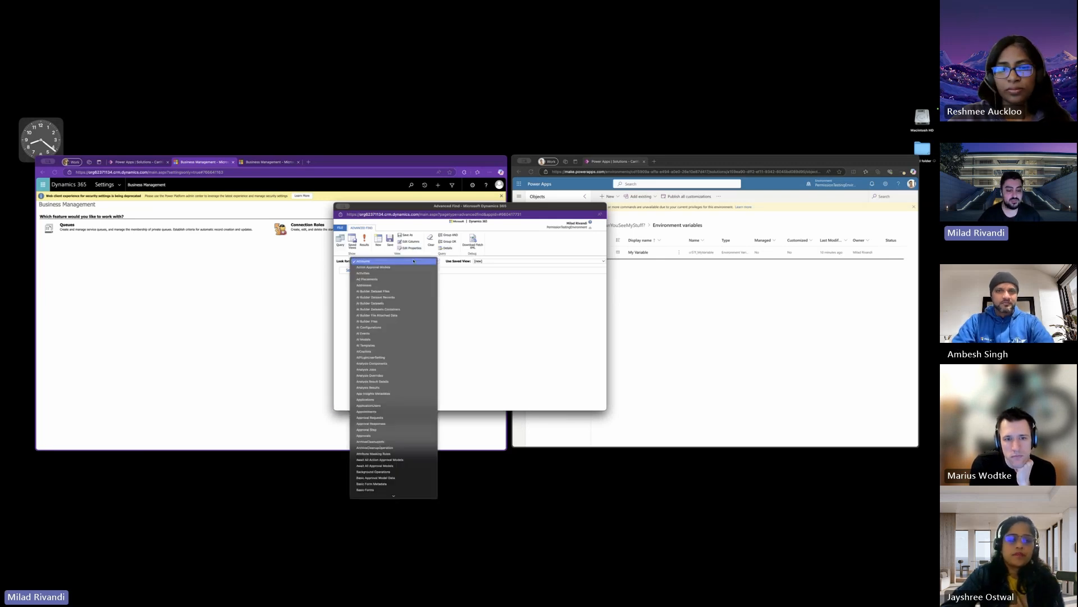
pyautogui.scroll(-10, 397, 348)
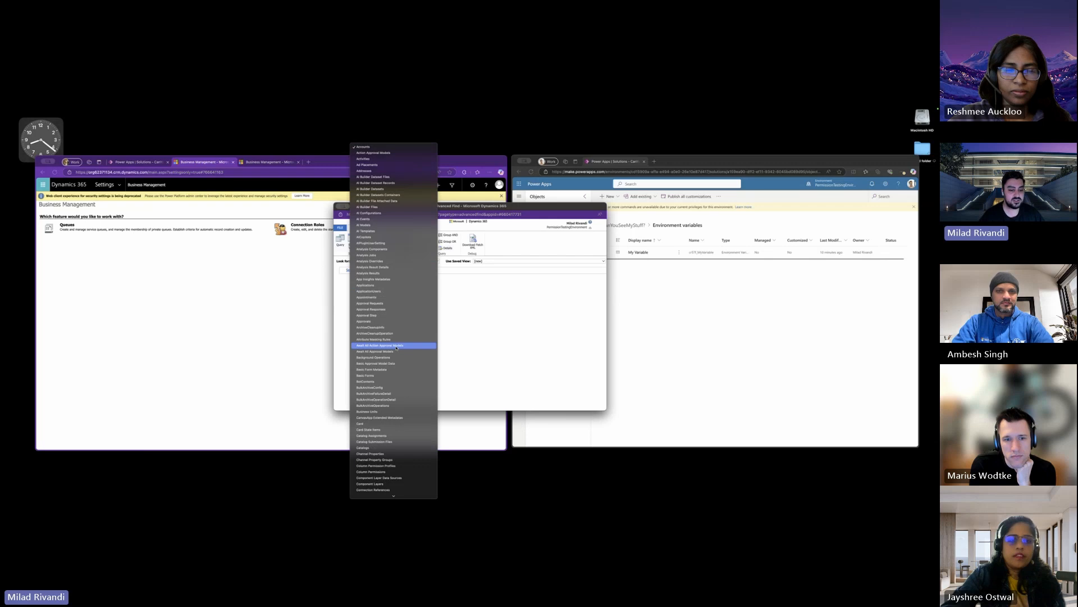
pyautogui.scroll(-10, 396, 347)
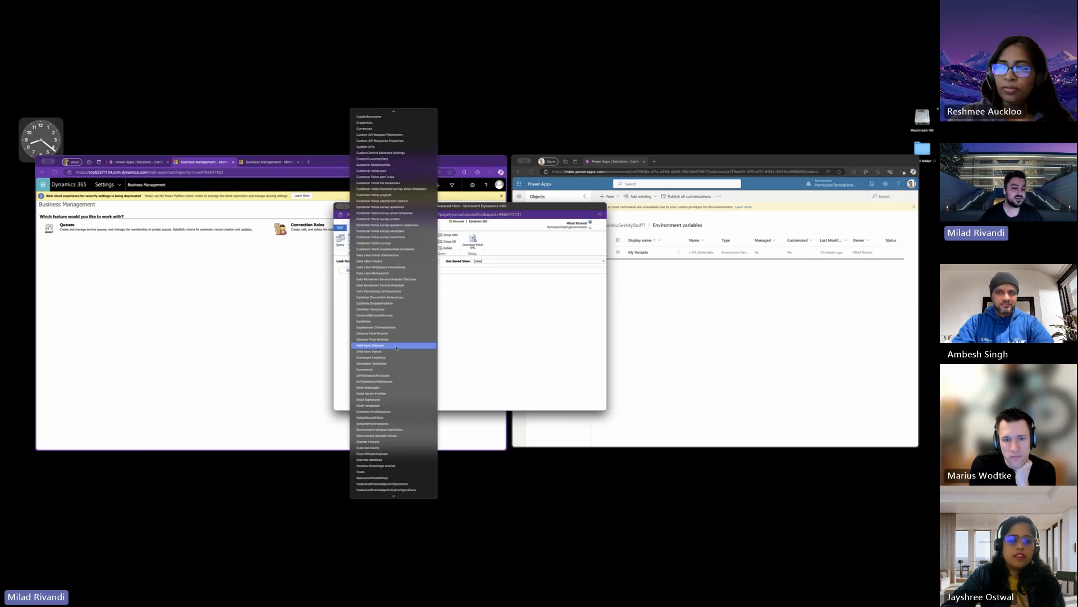
pyautogui.scroll(-5, 397, 348)
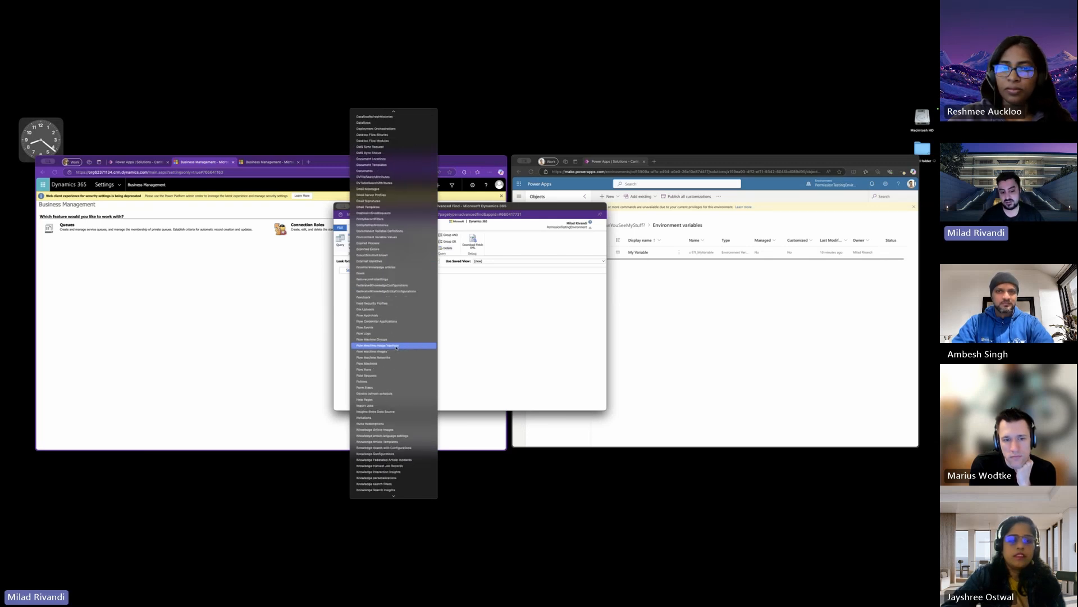
pyautogui.scroll(-3, 397, 348)
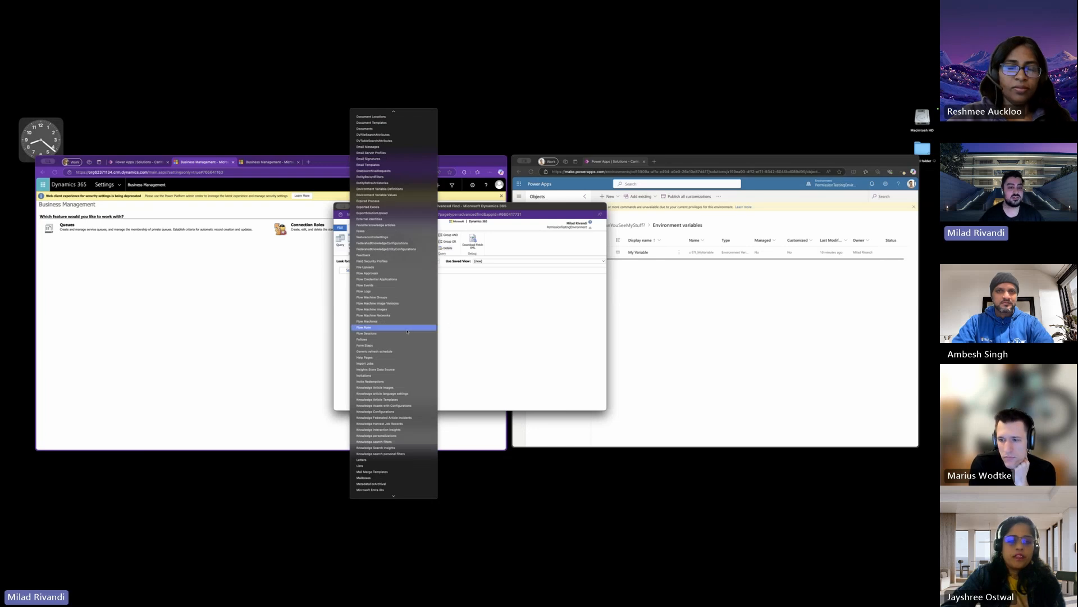
pyautogui.scroll(-10, 408, 331)
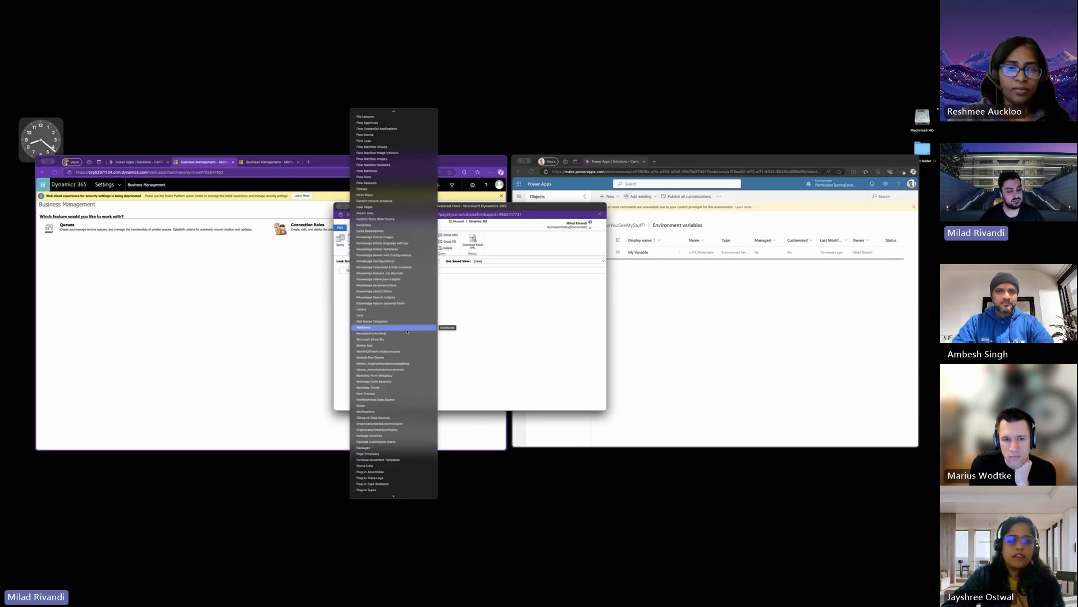
pyautogui.scroll(3, 408, 332)
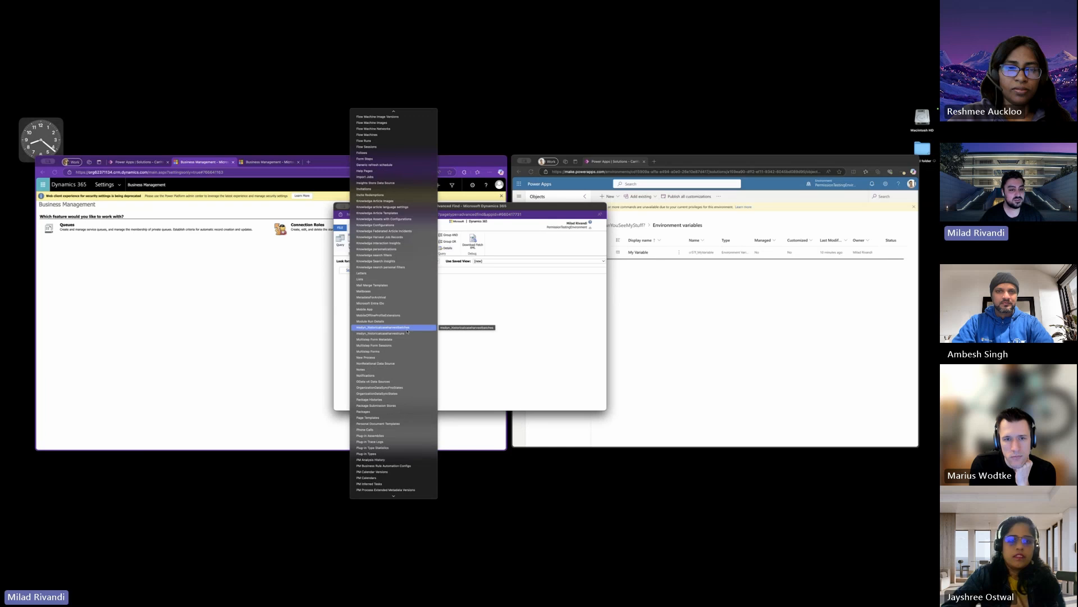
pyautogui.scroll(15, 408, 332)
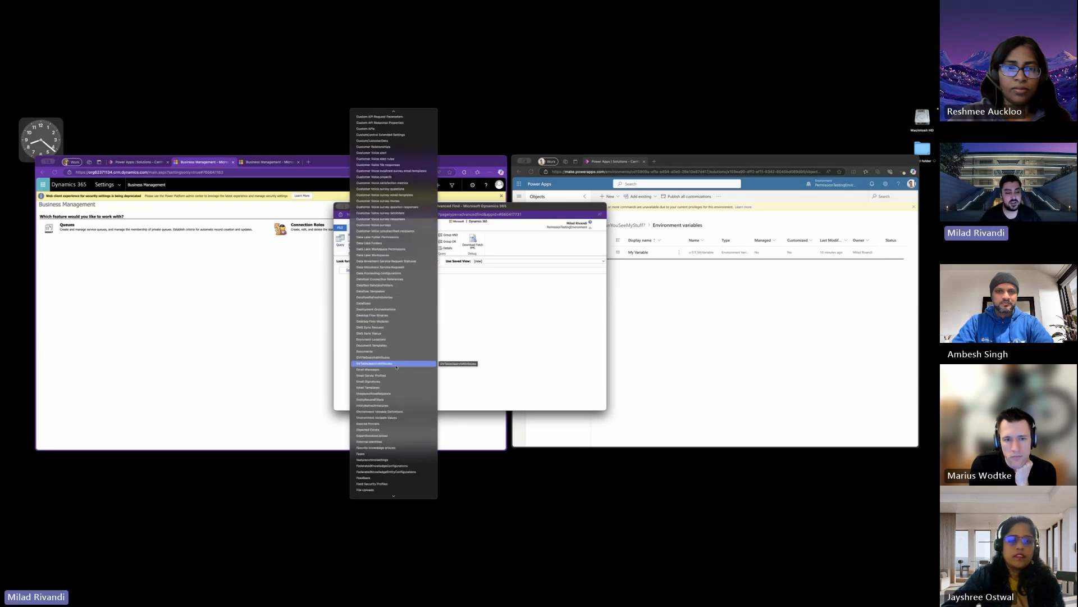
pyautogui.scroll(-1, 396, 372)
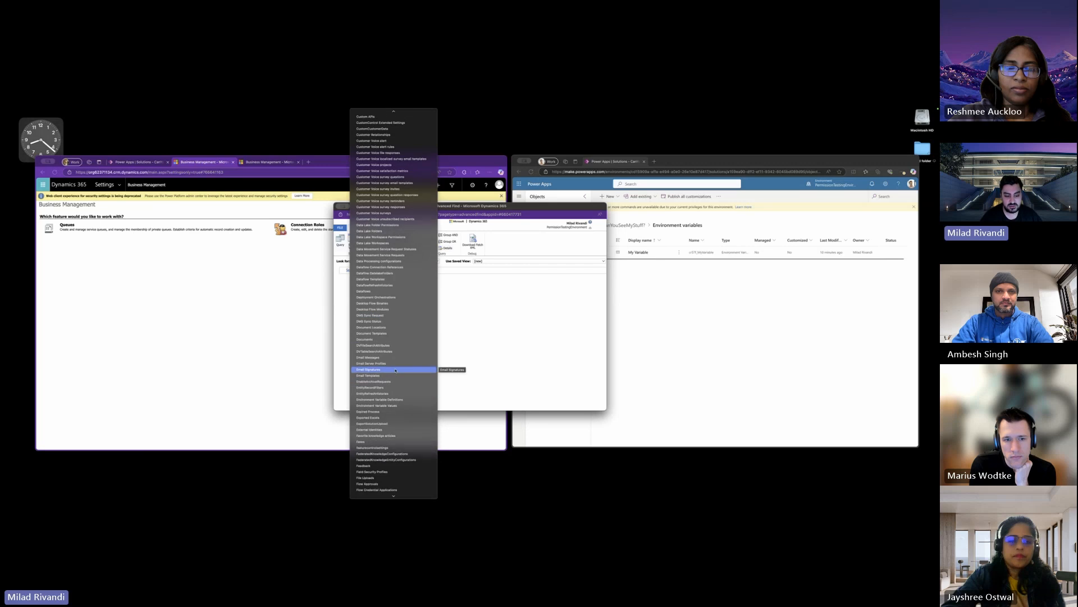
pyautogui.scroll(-7, 395, 371)
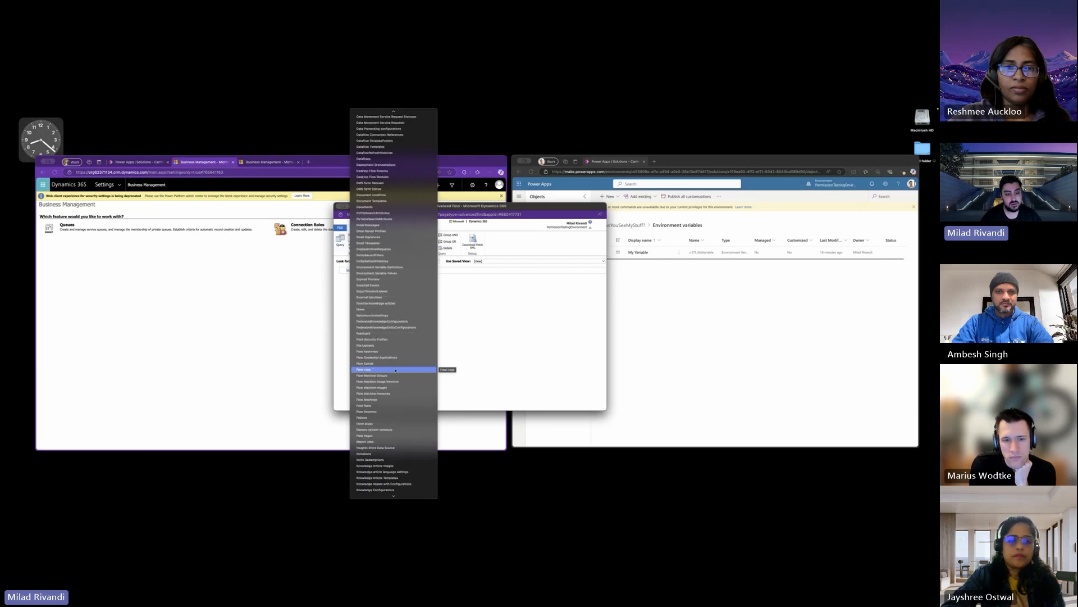
pyautogui.scroll(10, 397, 353)
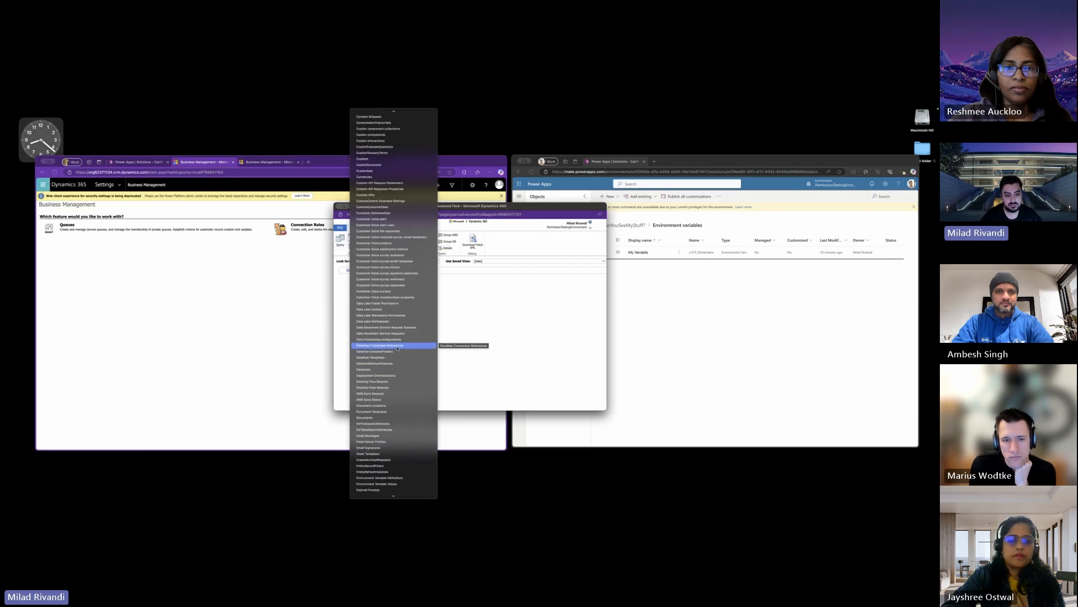
pyautogui.scroll(-2, 397, 365)
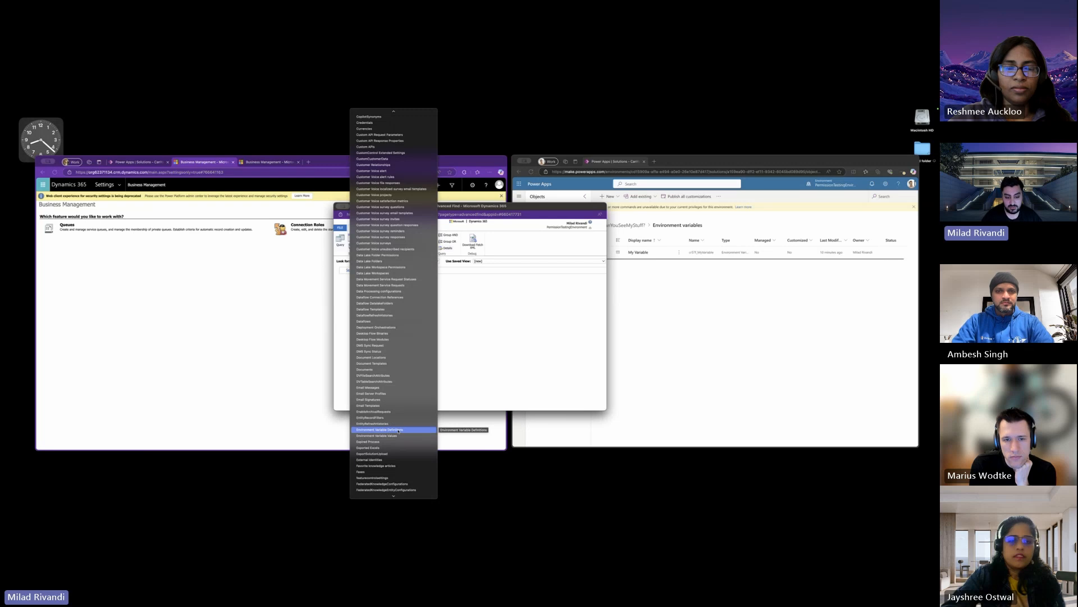
pyautogui.click(399, 430)
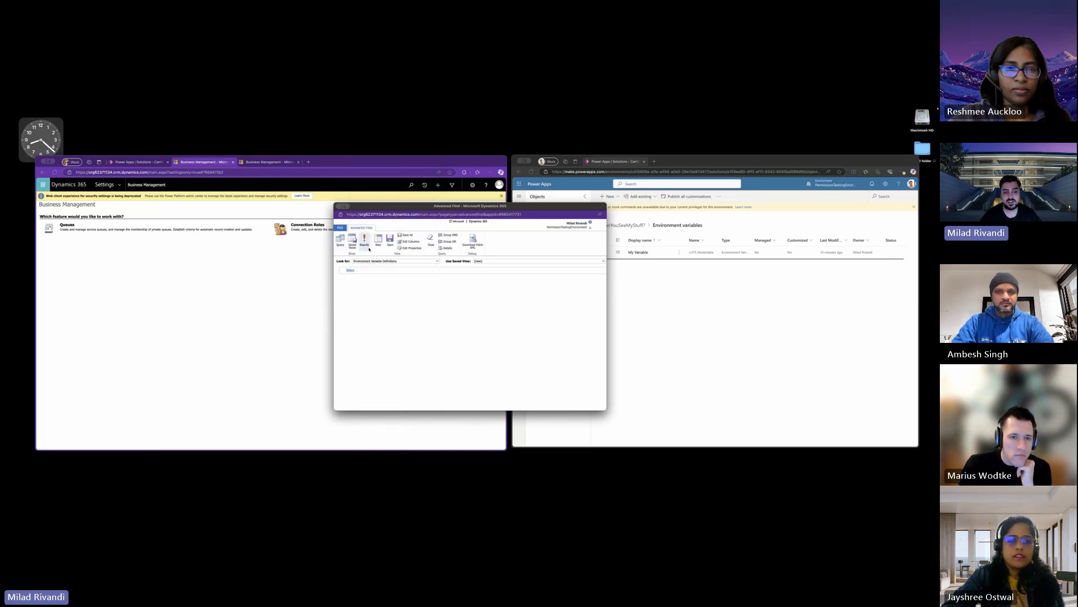
pyautogui.click(351, 271)
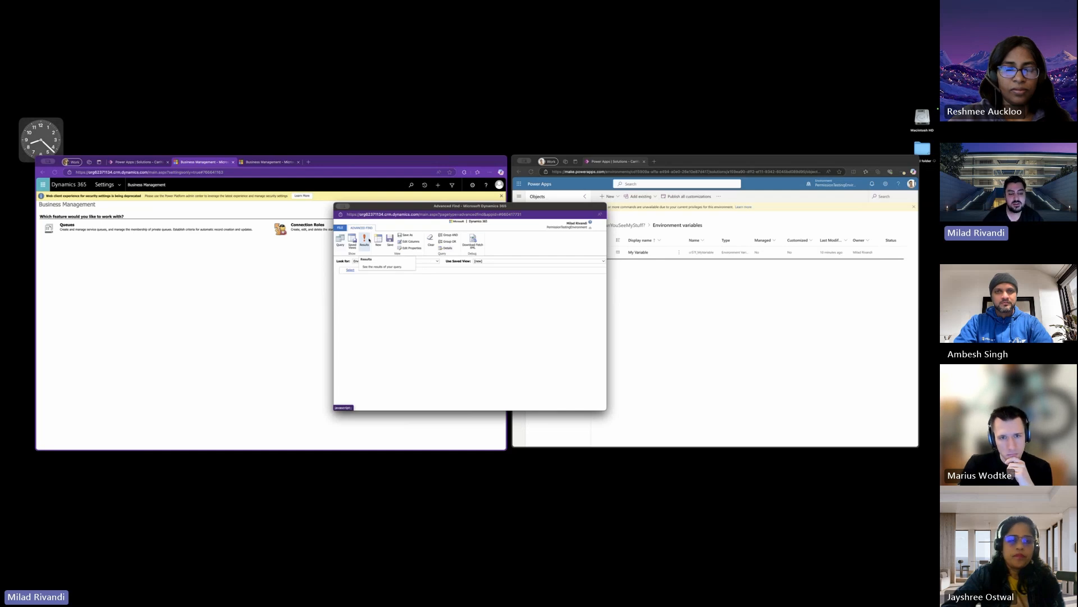
pyautogui.click(364, 238)
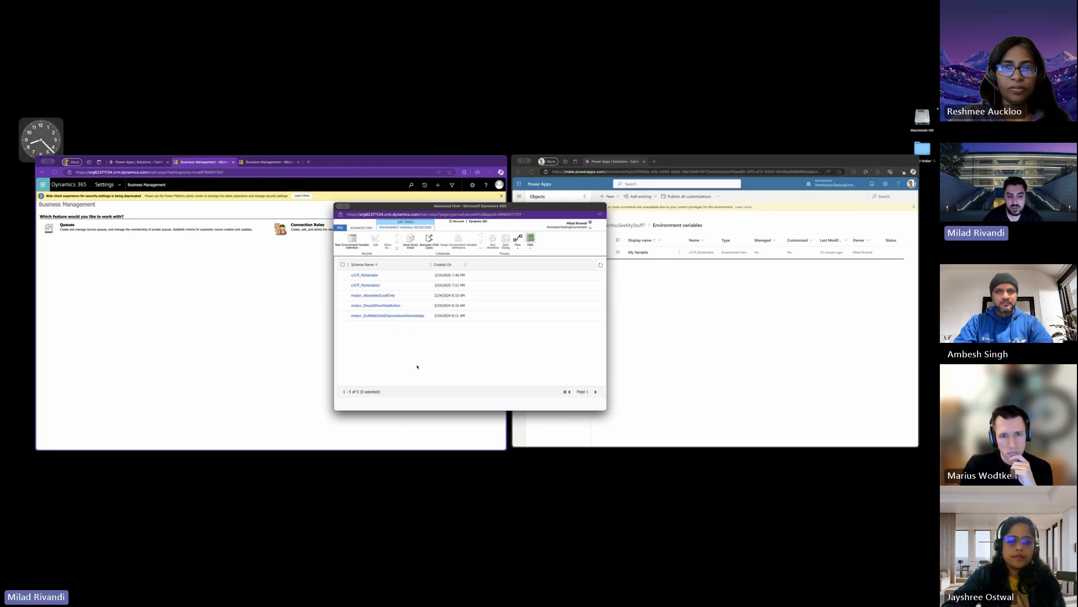
# Open the cr57f_MyVariable2 definition from the query results and reposition its record window.
pyautogui.click(368, 286)
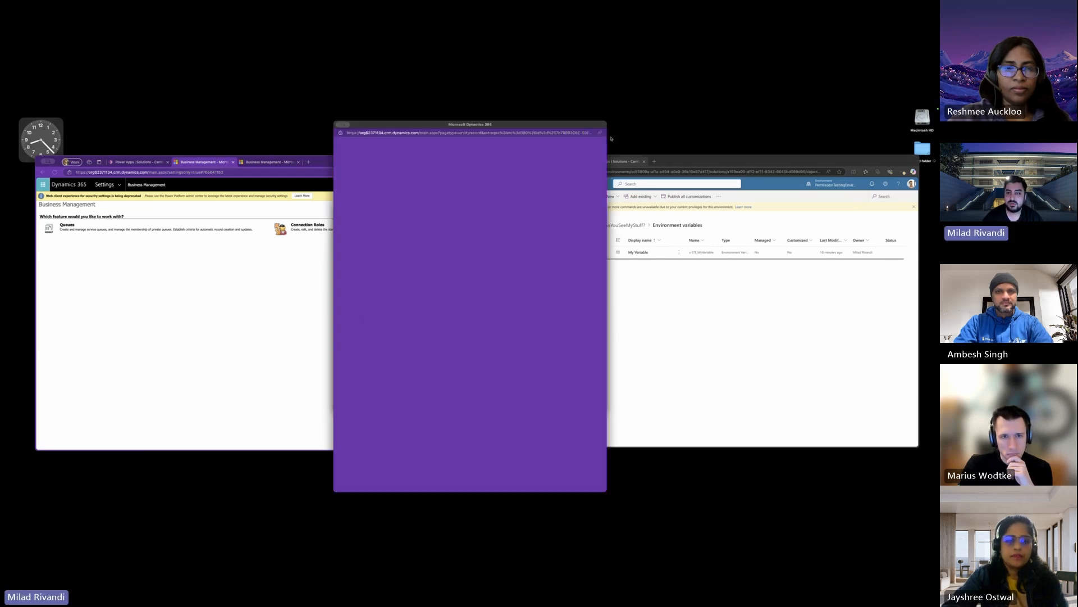
pyautogui.moveTo(591, 121); pyautogui.dragTo(591, 153)
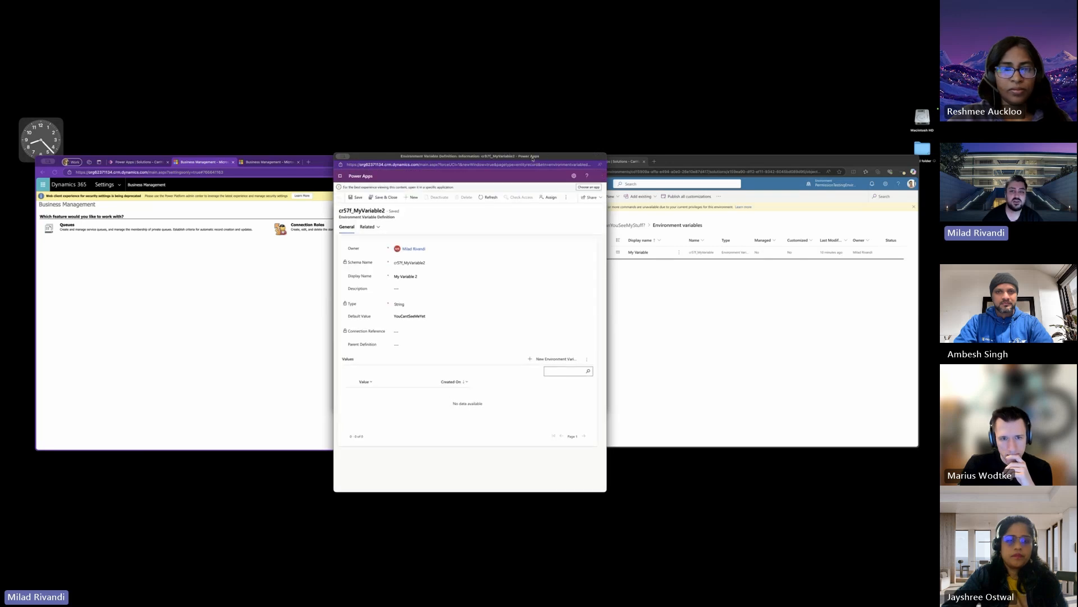
pyautogui.moveTo(532, 157); pyautogui.dragTo(497, 138)
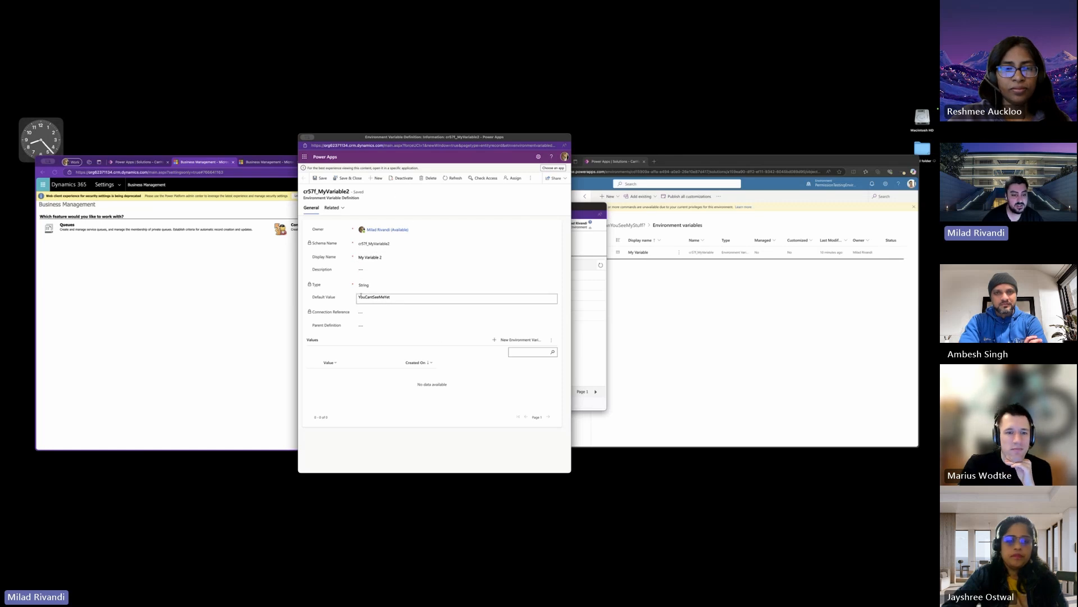
# Share the cr57f_MyVariable2 record with the second user, granting Read and Write permissions.
pyautogui.click(554, 179)
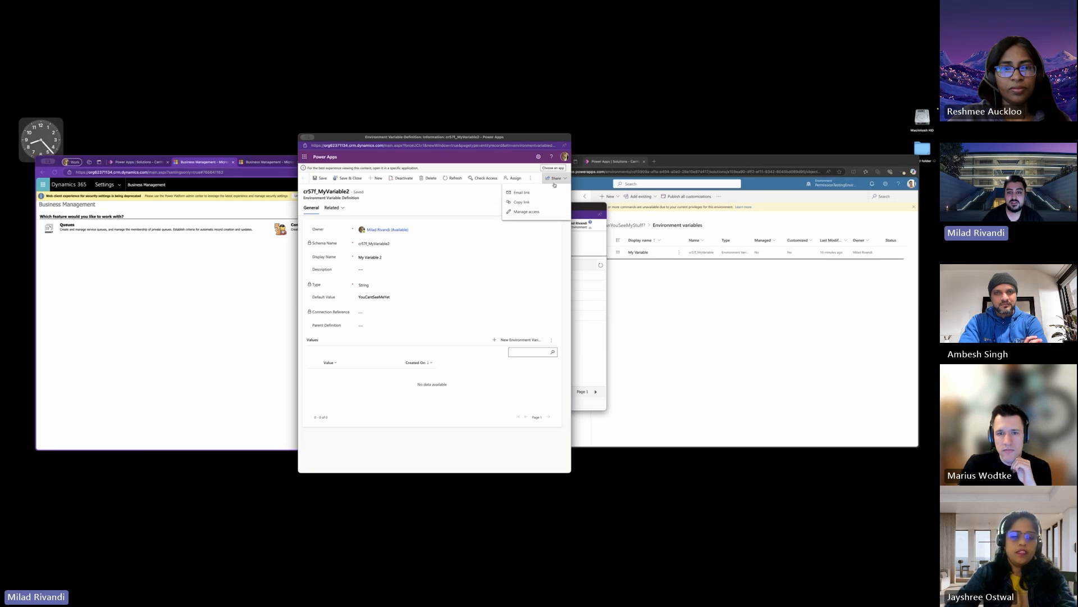
pyautogui.click(535, 217)
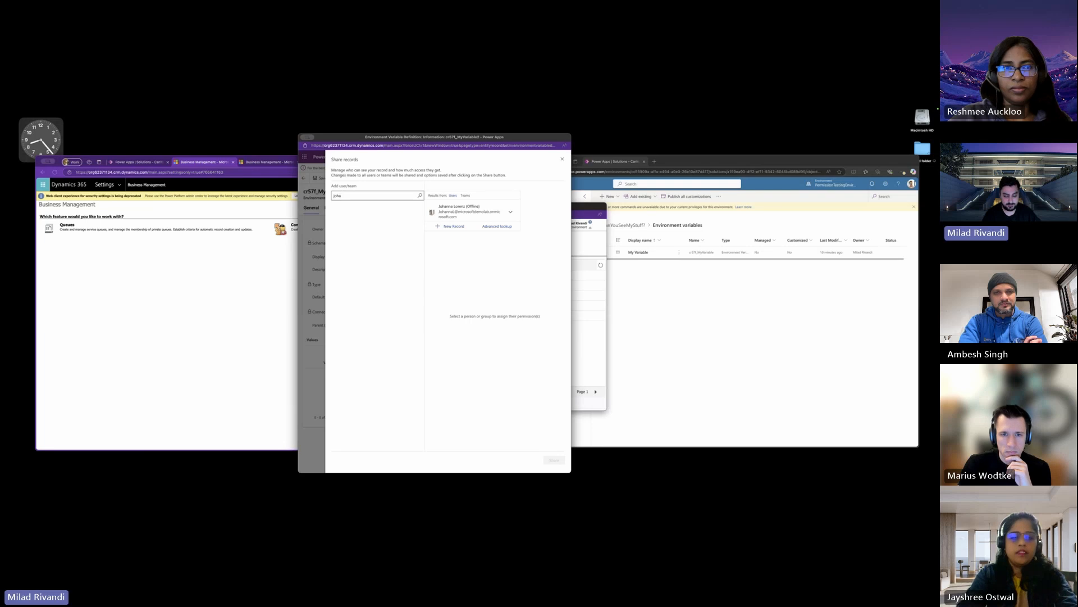
pyautogui.click(462, 215)
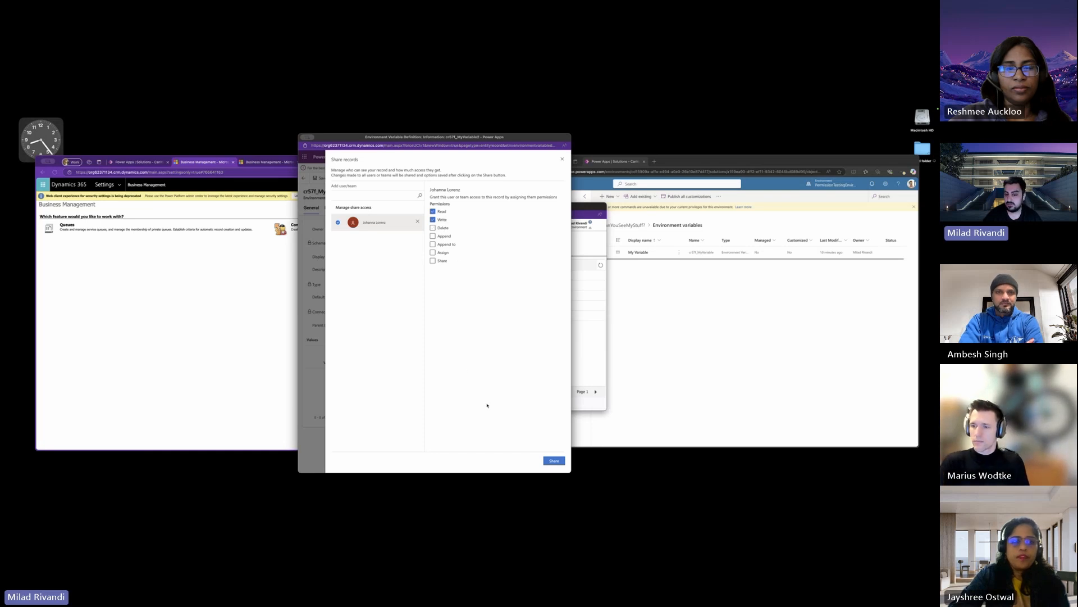
pyautogui.click(728, 289)
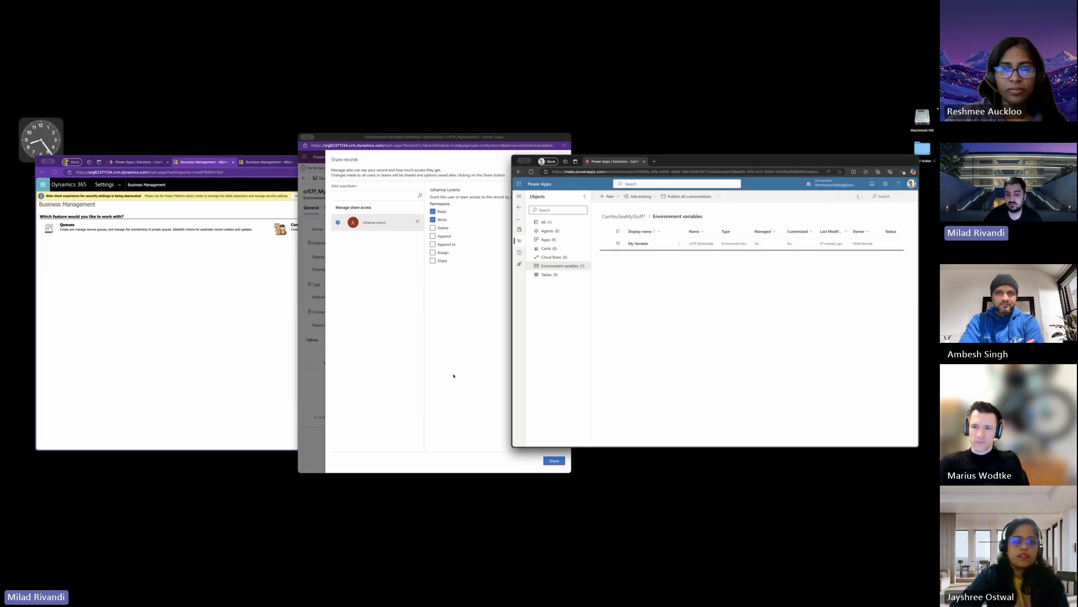
pyautogui.click(556, 451)
pyautogui.click(555, 461)
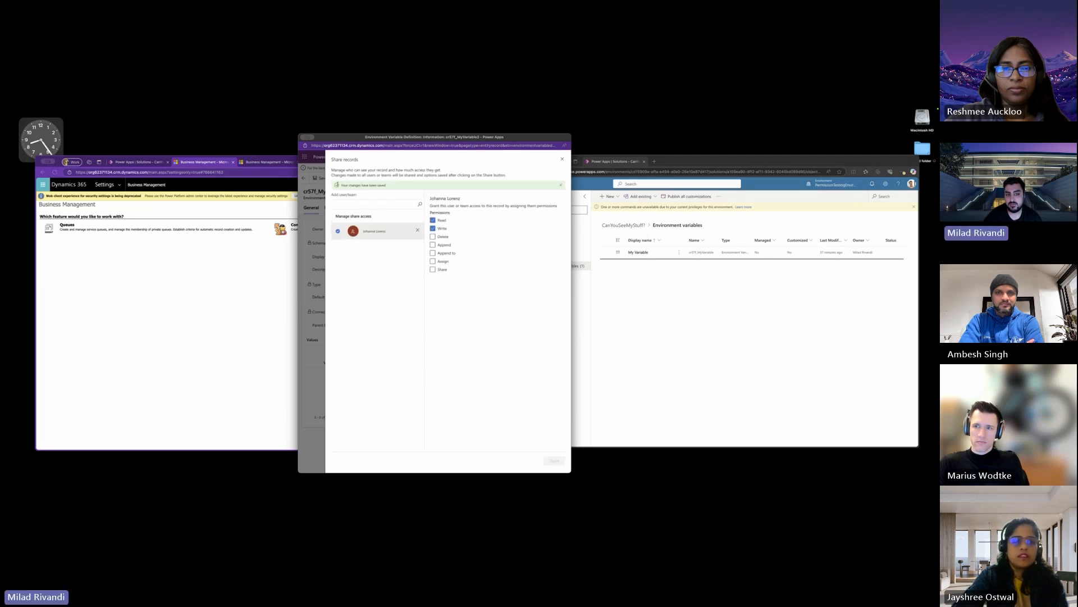
# Refresh the environment variables in the second user's browser window and save My Variable 2 with the default value lokplokmjbj.
pyautogui.click(597, 377)
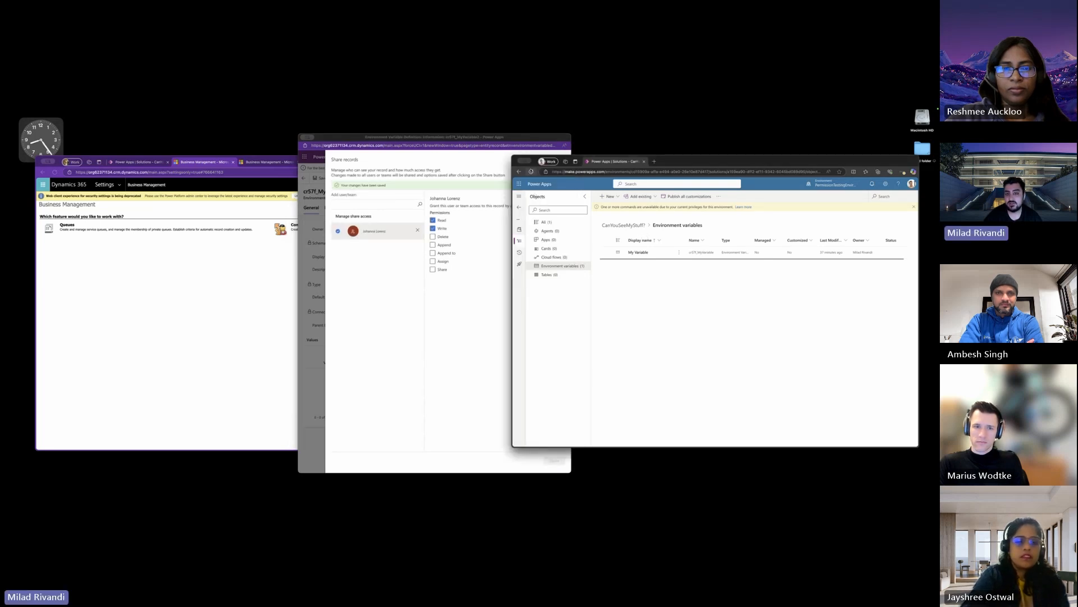
pyautogui.click(531, 172)
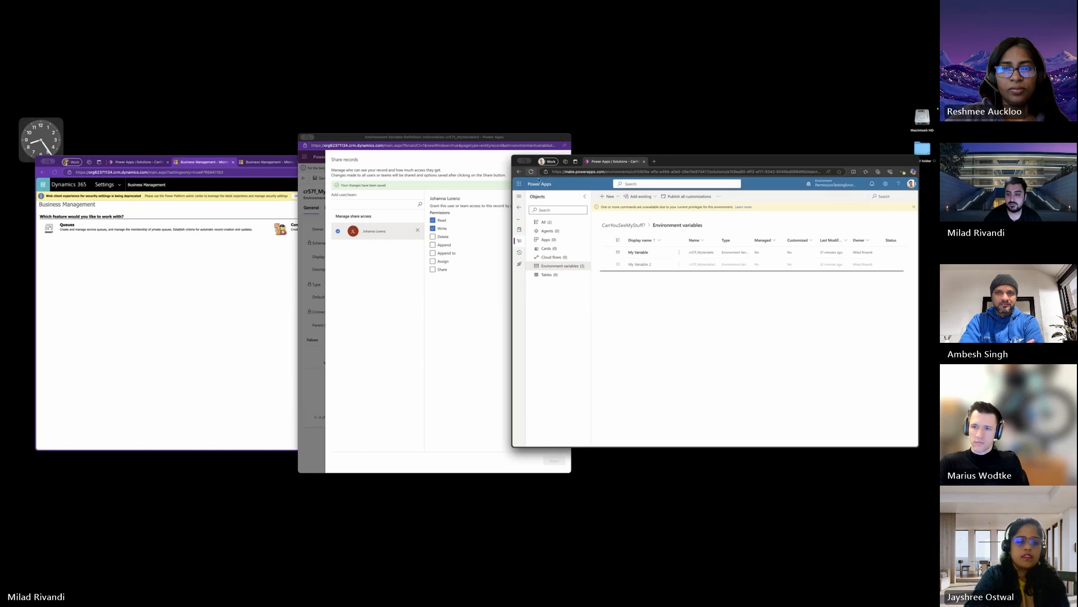
pyautogui.click(641, 265)
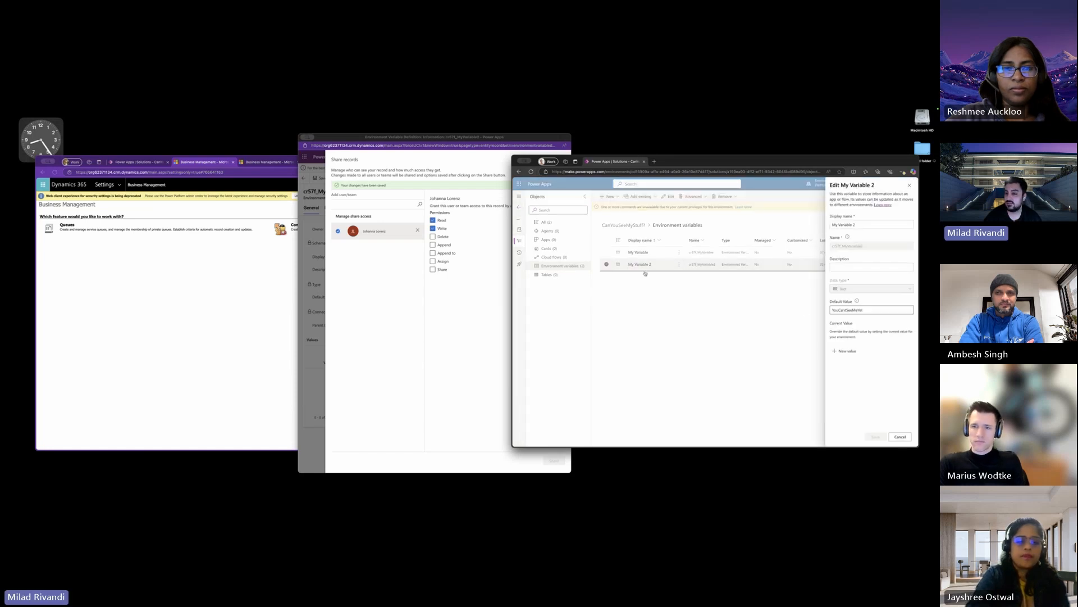
pyautogui.click(899, 308)
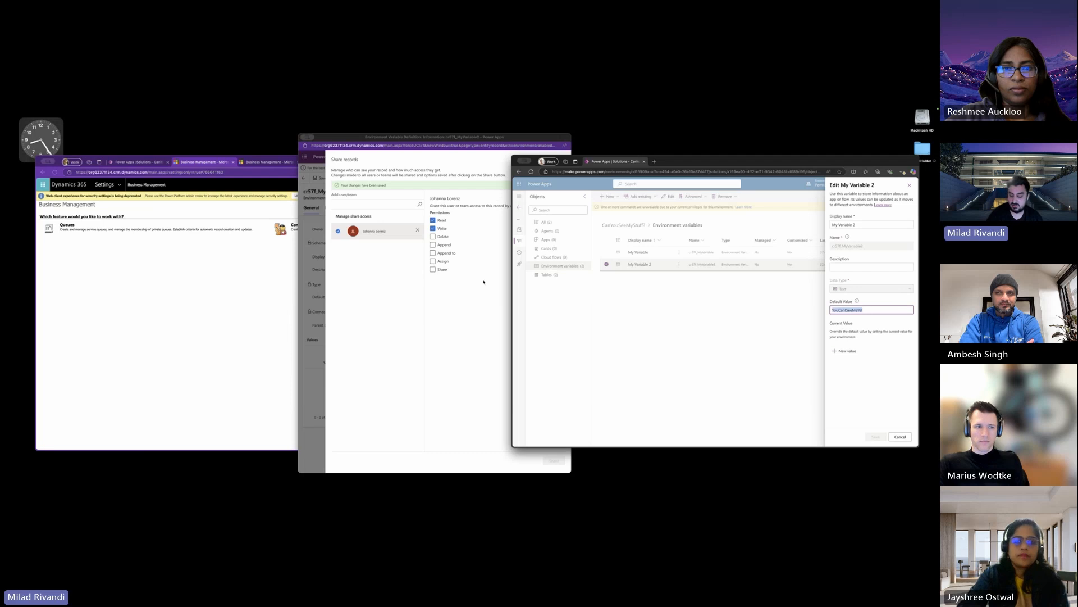
pyautogui.write('lokplokmjbj')
pyautogui.click(875, 437)
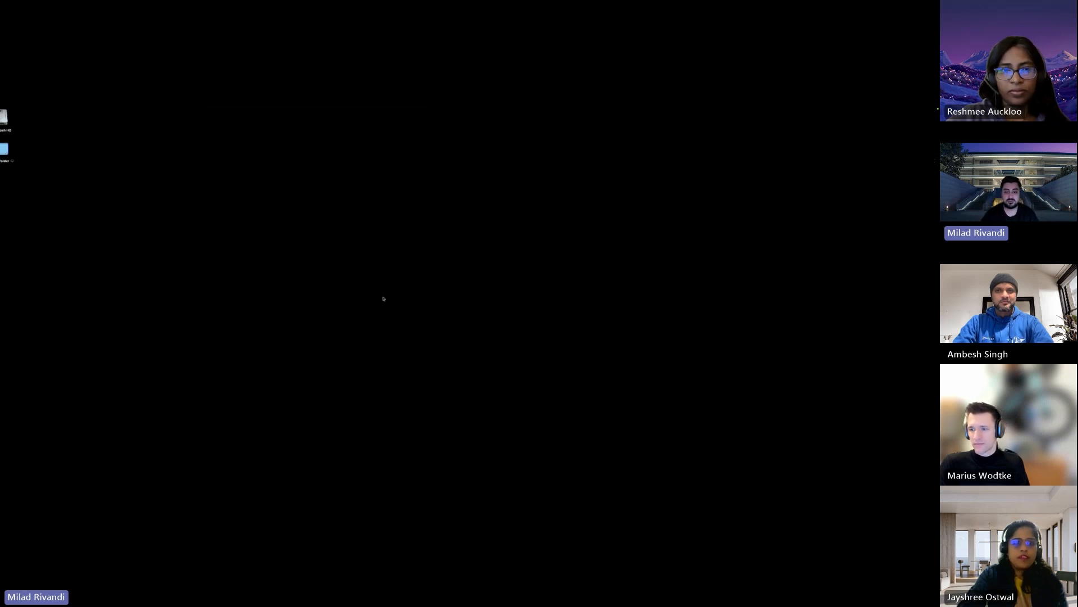
pyautogui.rightClick(383, 298)
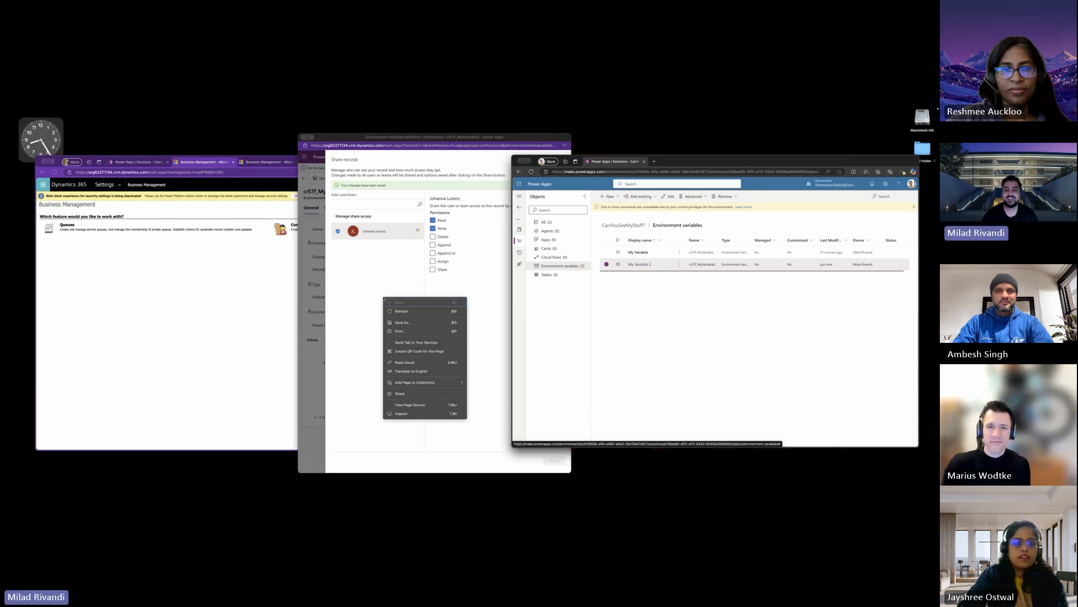
pyautogui.click(382, 267)
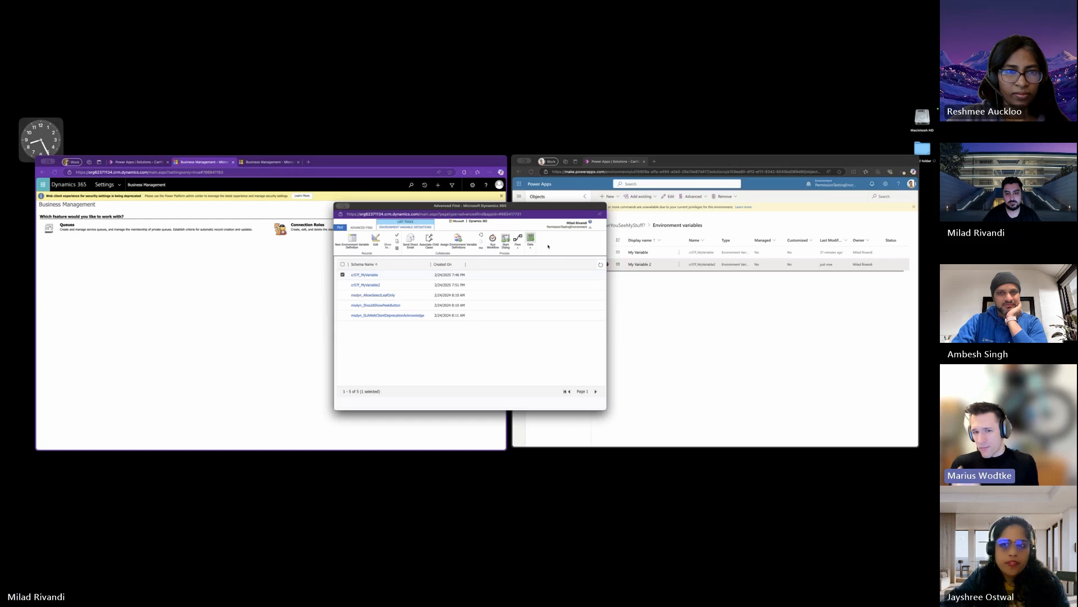
# Widen and reposition the Advanced Find window to examine the sharing commands for the selected cr57f_MyVariable definition.
pyautogui.click(569, 215)
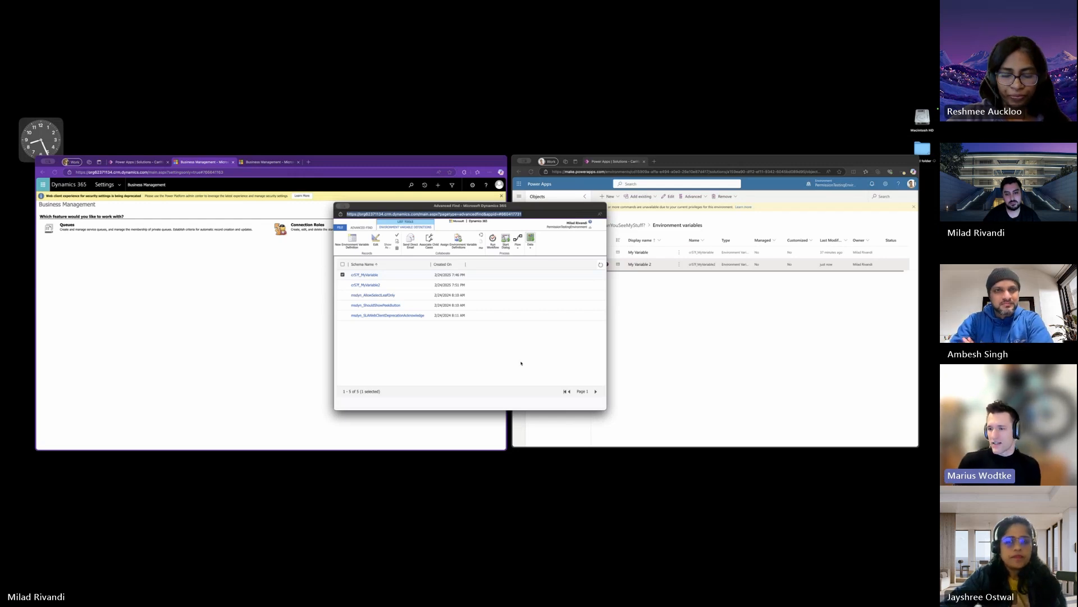
pyautogui.moveTo(606, 322); pyautogui.dragTo(748, 314)
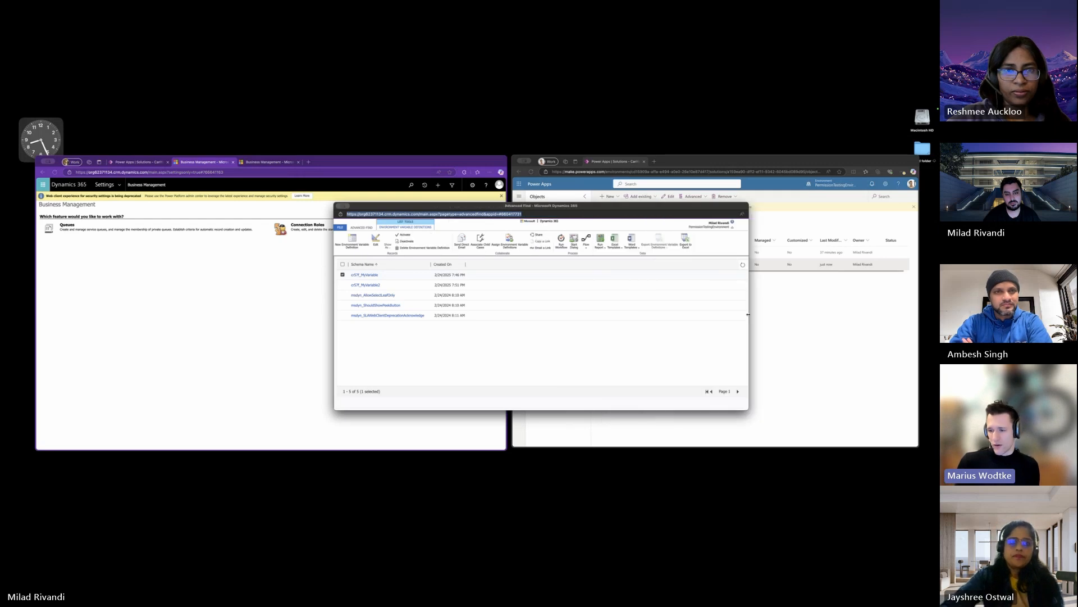
pyautogui.moveTo(513, 208); pyautogui.dragTo(402, 205)
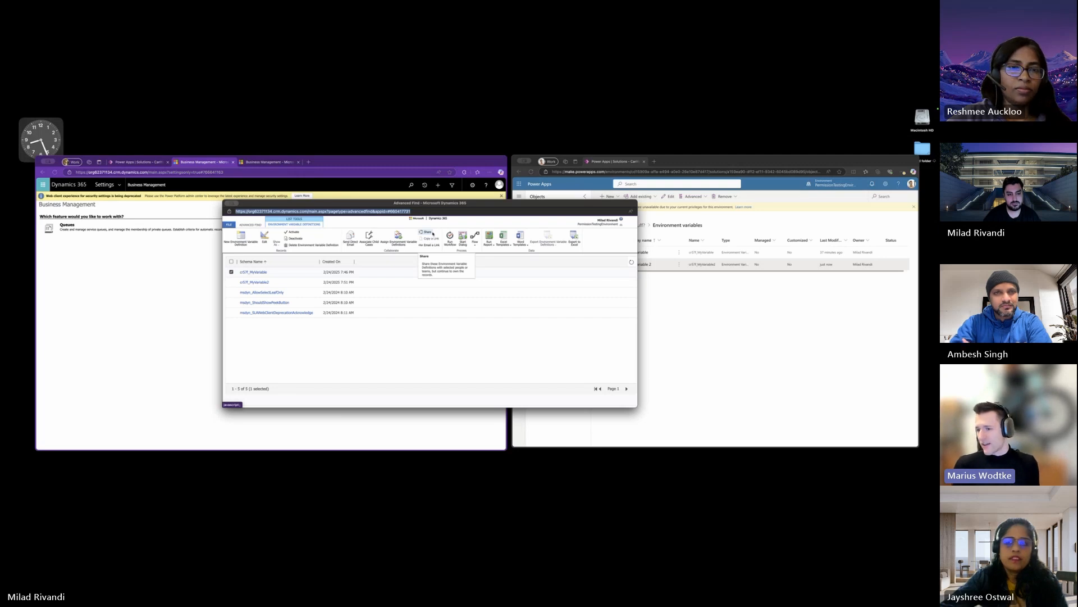
pyautogui.click(461, 347)
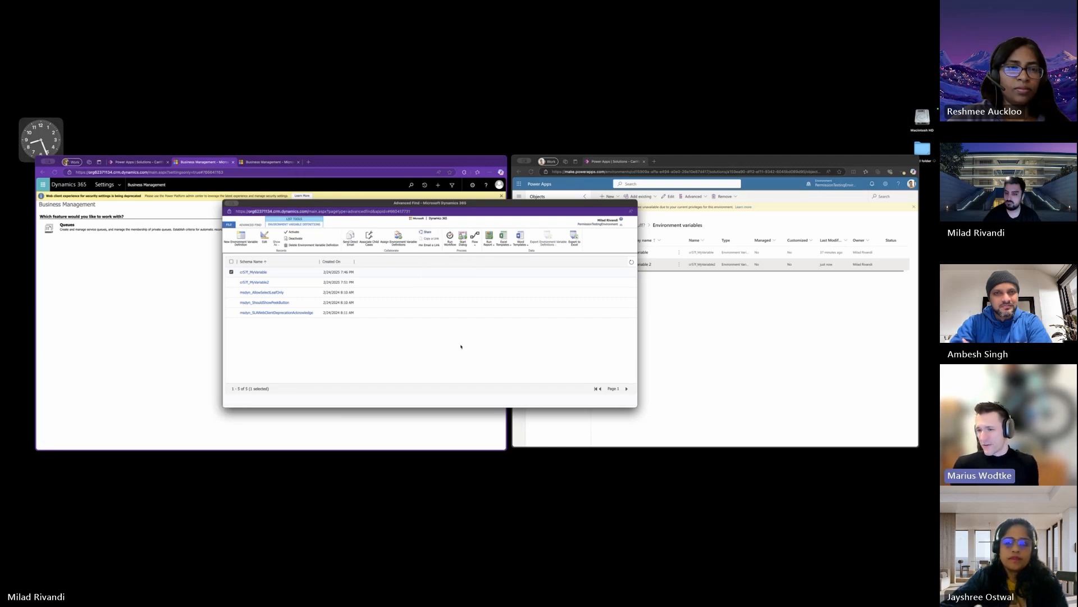
pyautogui.hotkey('ctrl', 'Left')
pyautogui.hotkey('ctrl', 'Right')
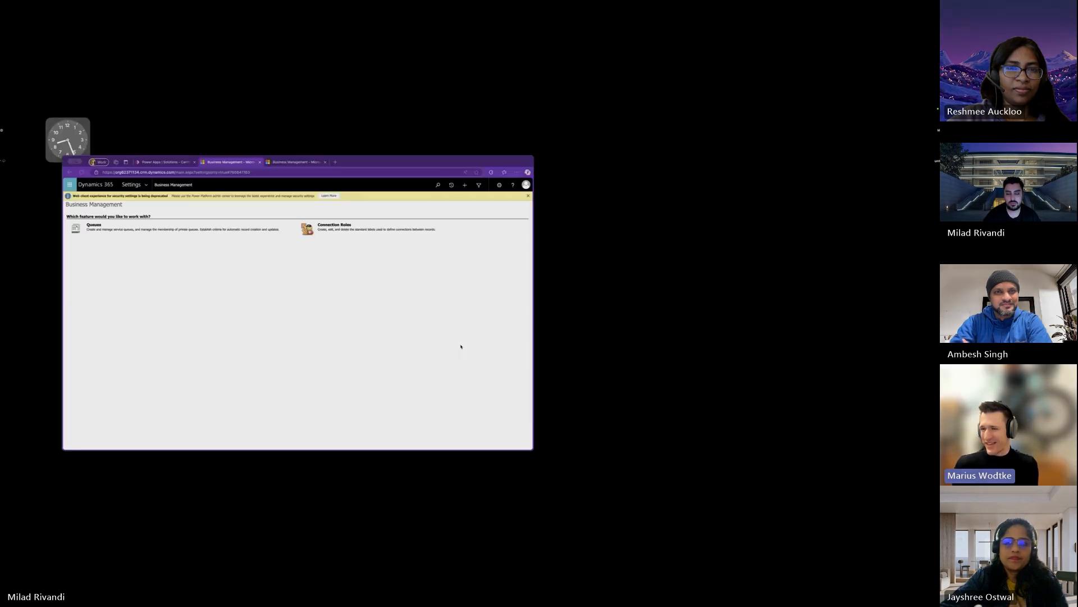